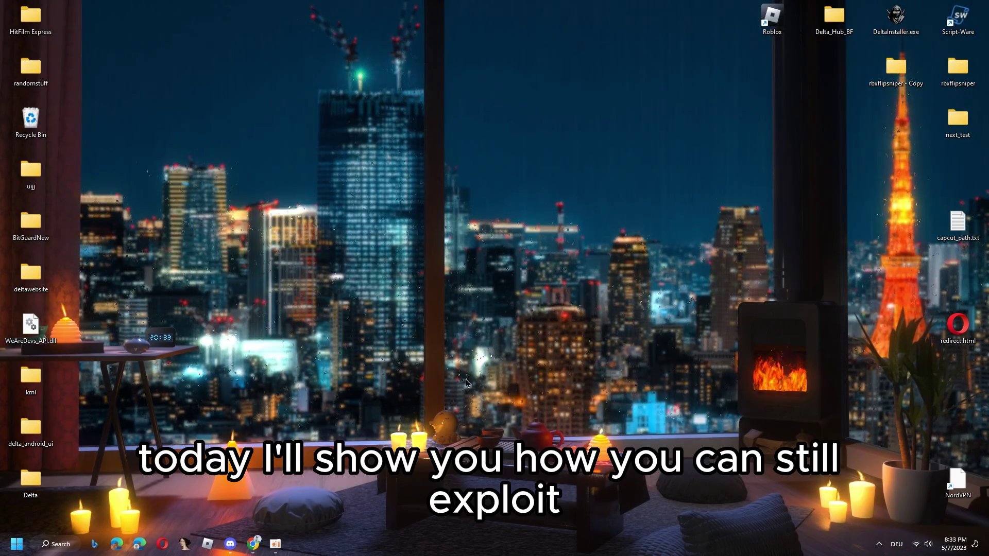
left_click_drag(739, 476, 242, 163)
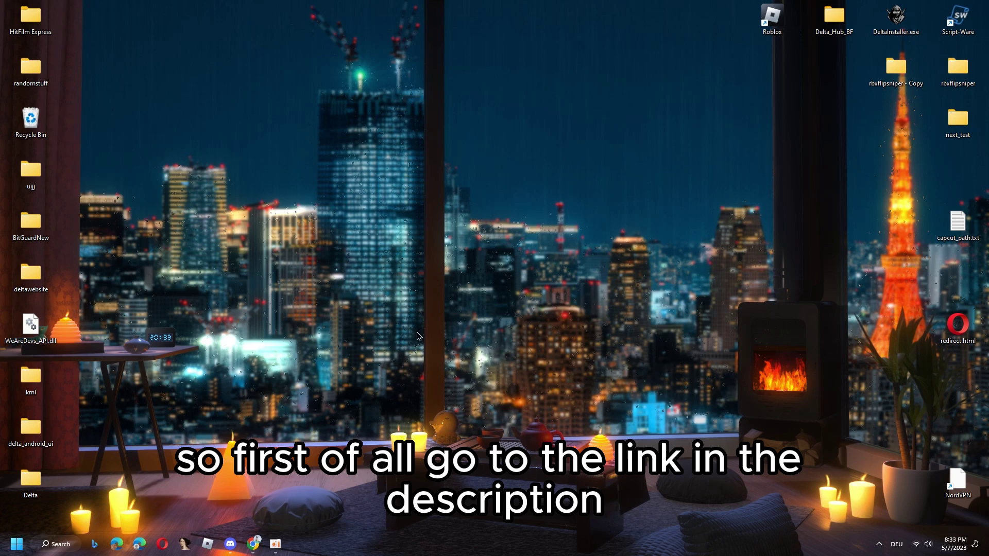
- Open work.ink/2gD/CeleryRoblox in Chrome and agree to the site's privacy terms
left_click(253, 544)
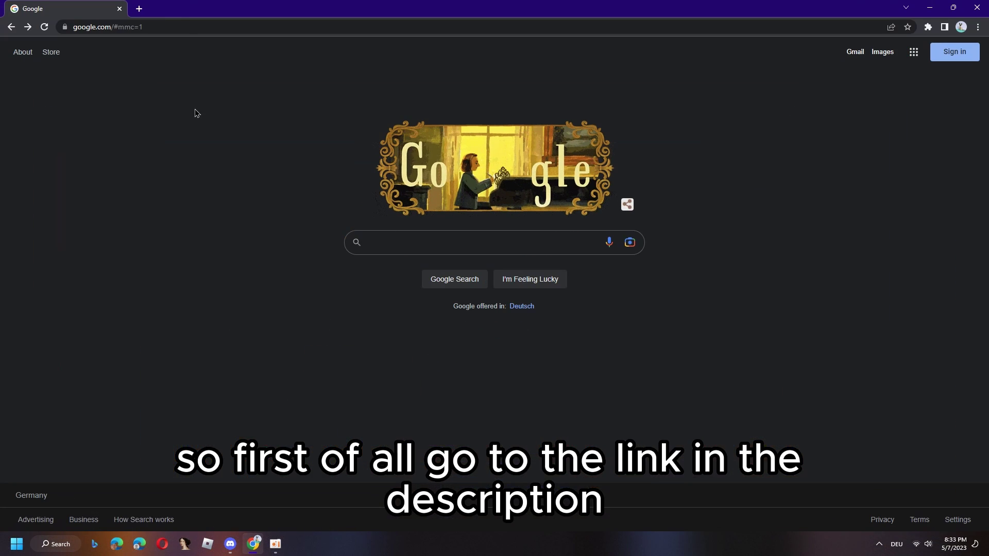
left_click(177, 25)
type("work.ink/2gD/CeleryRoblox")
key("Return")
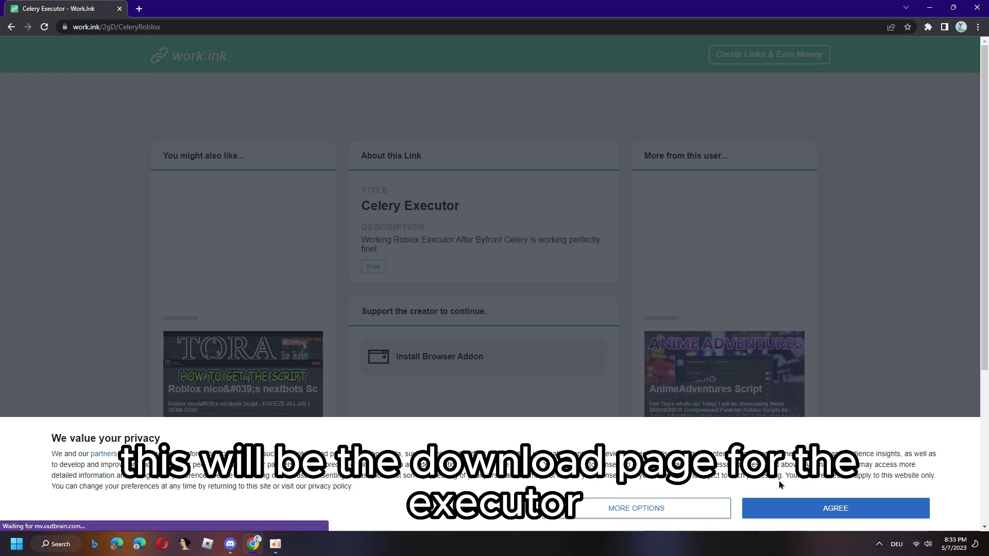
left_click(839, 506)
- Add the Shiftsearch extension from the Chrome Web Store as the browser addon required by the Celery Executor link page
scroll(463, 360, "down", 5)
scroll(430, 425, "up", 4)
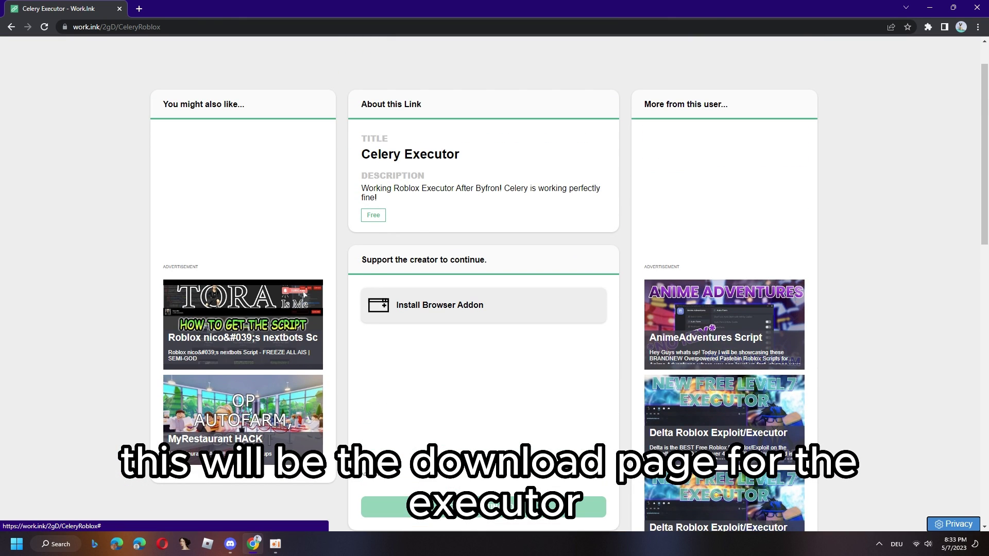
left_click(427, 308)
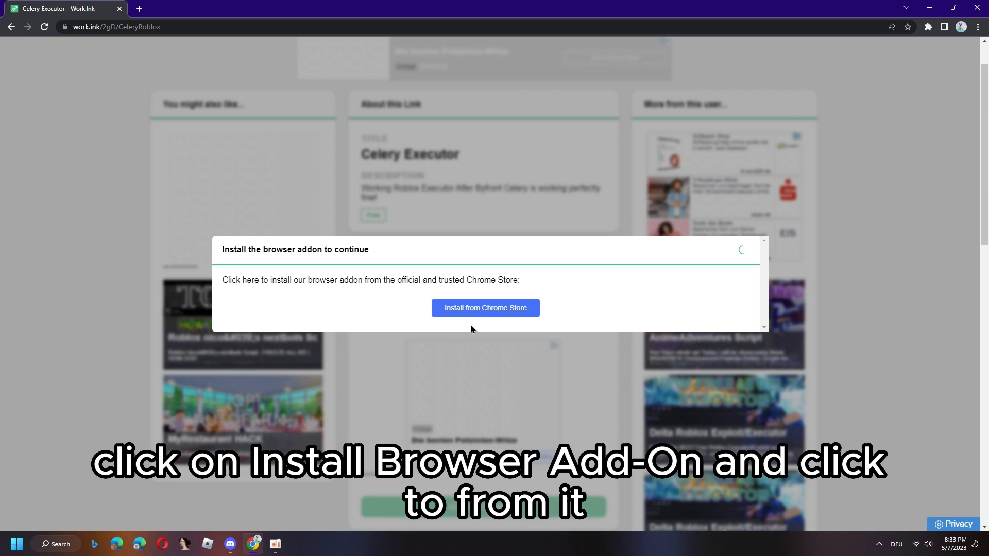
left_click(484, 310)
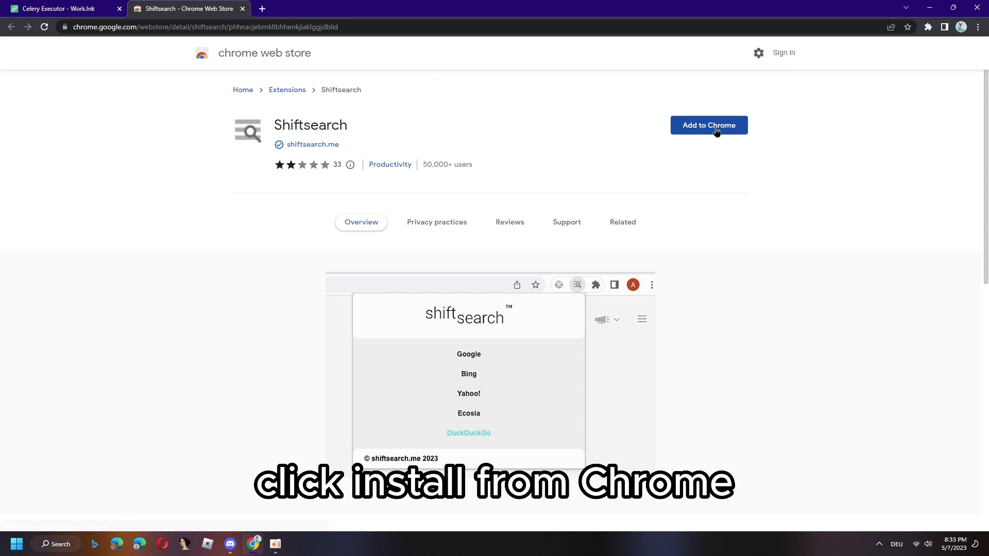
left_click(710, 132)
left_click(516, 127)
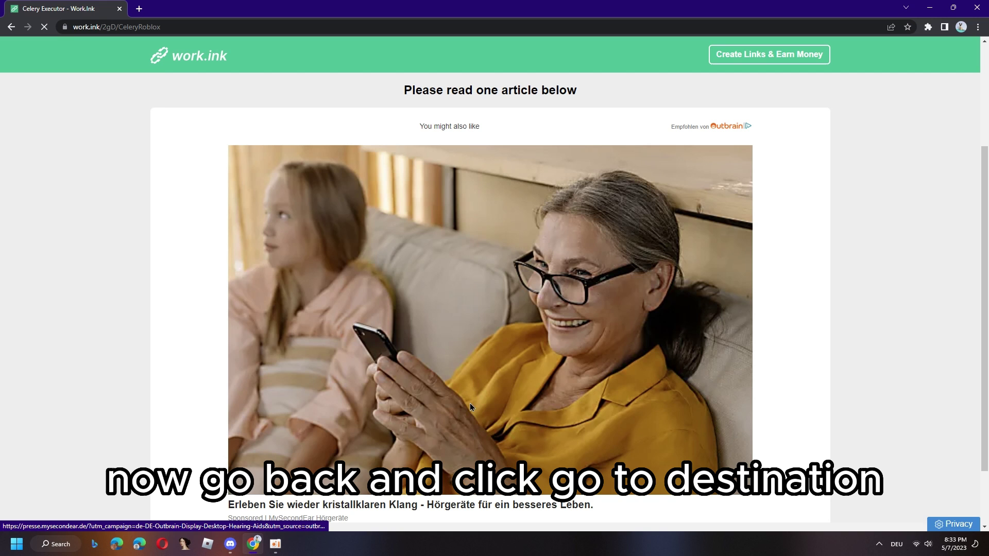
- Continue from the article page to the link's destination, closing each advertising tab that opens and retrying
scroll(495, 109, "down", 5)
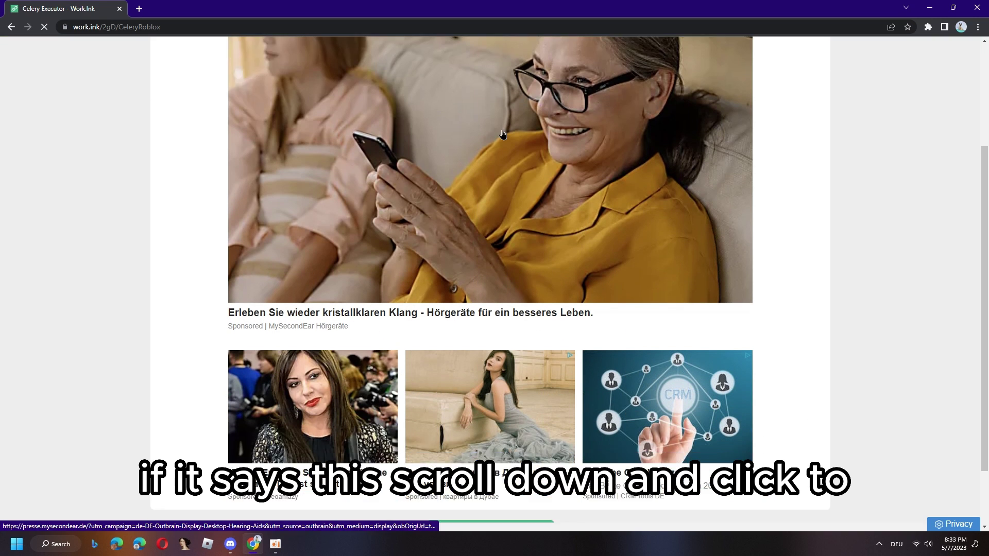
left_click(497, 474)
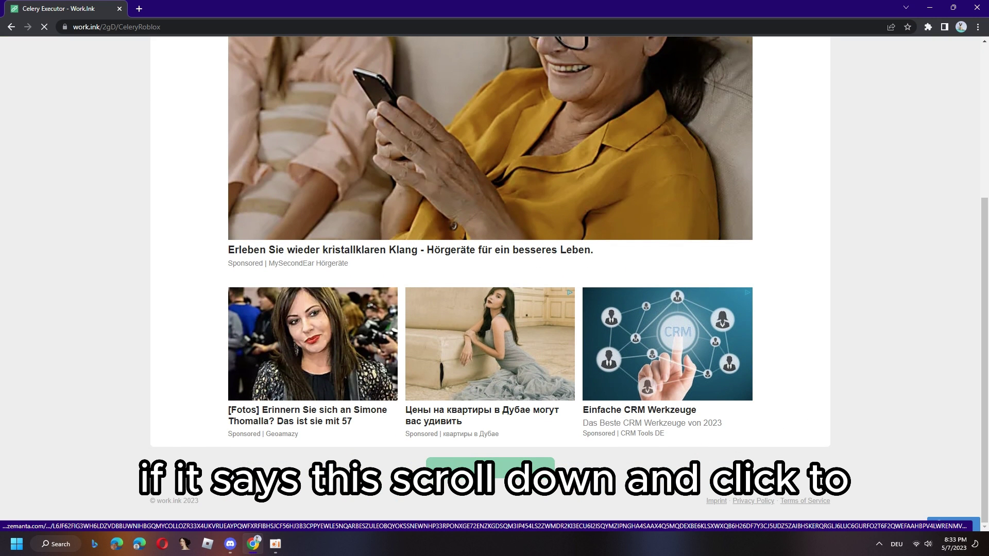
left_click(492, 473)
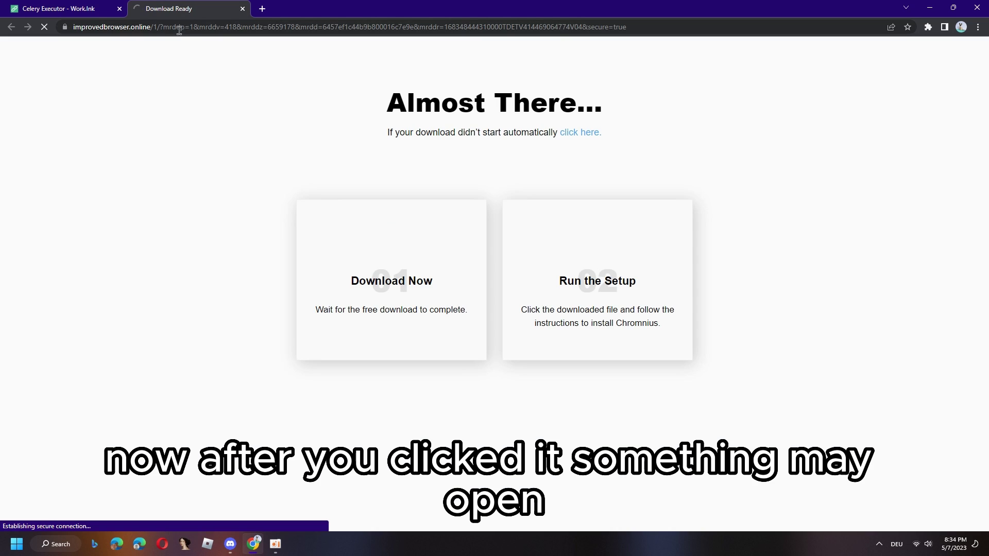
left_click(242, 10)
left_click(513, 466)
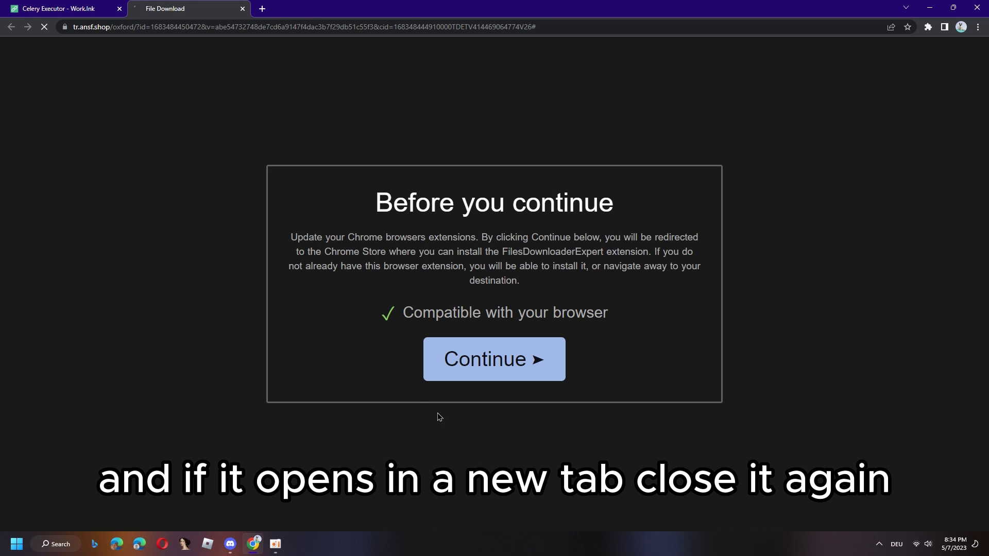
left_click(242, 9)
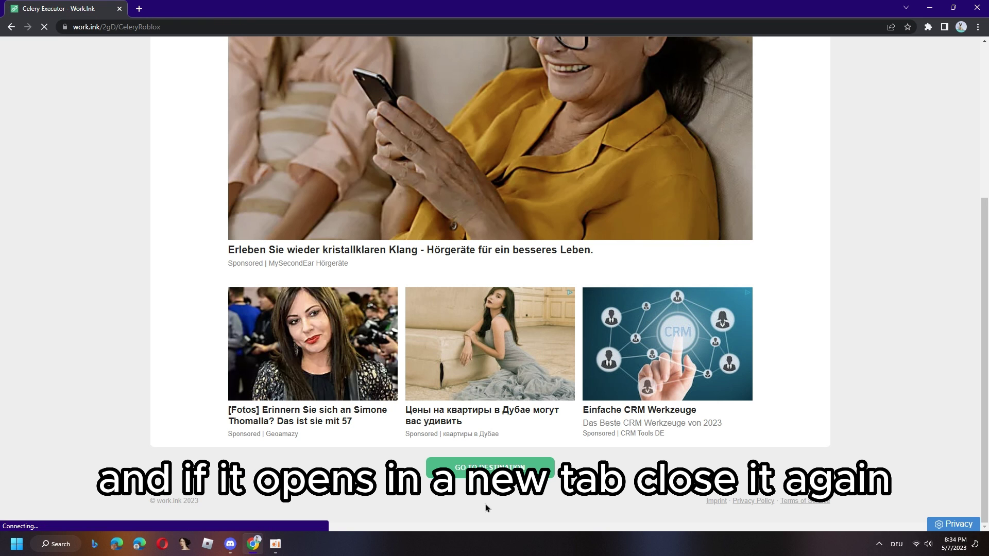
left_click(482, 467)
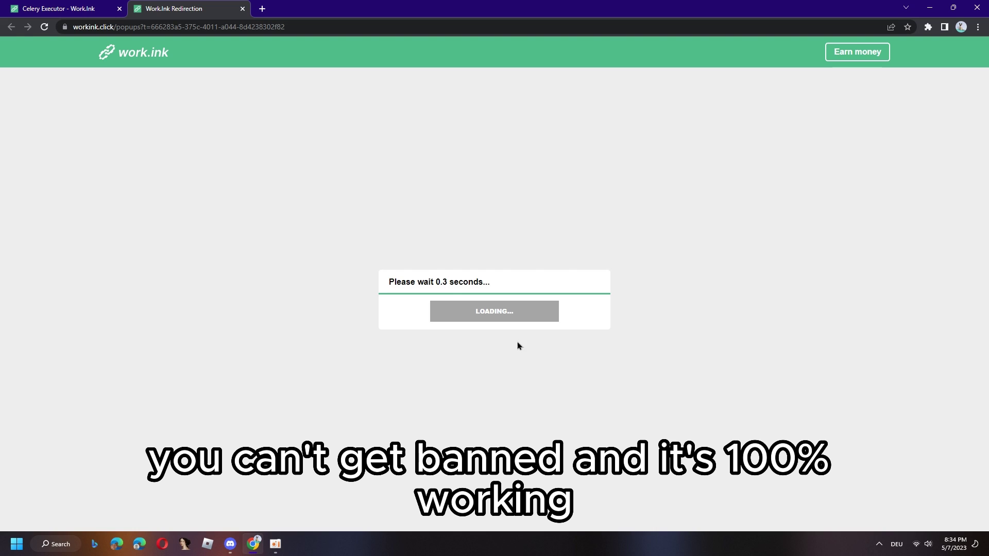
- Proceed to the target on the Work.Ink Redirection page, closing the advertising tabs and retrying until the installer downloads
left_click(475, 318)
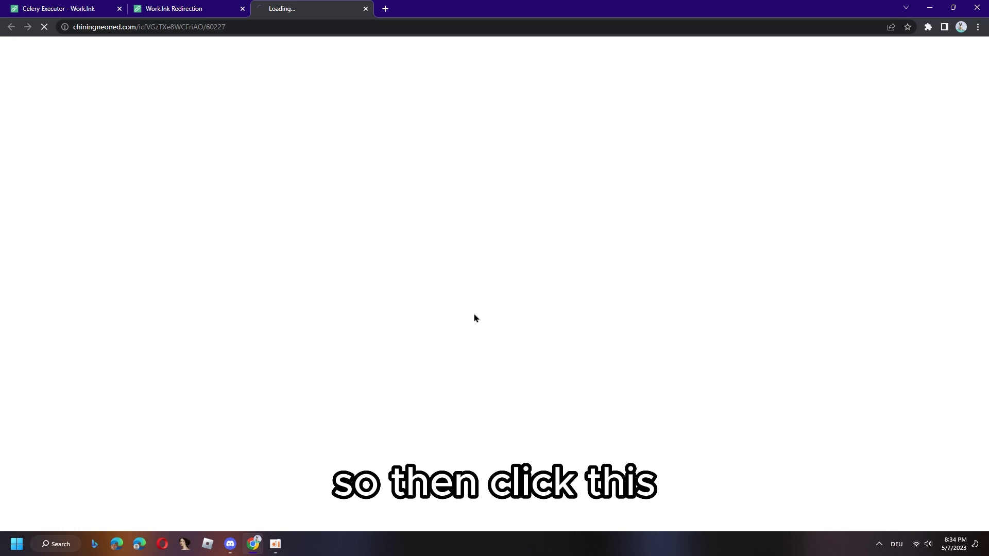
left_click(366, 10)
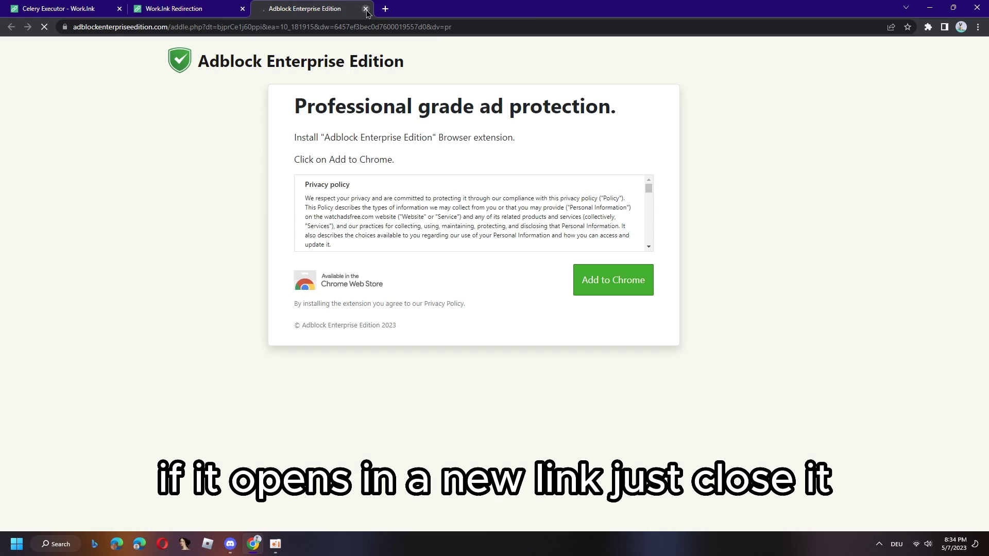
left_click(366, 9)
left_click(499, 317)
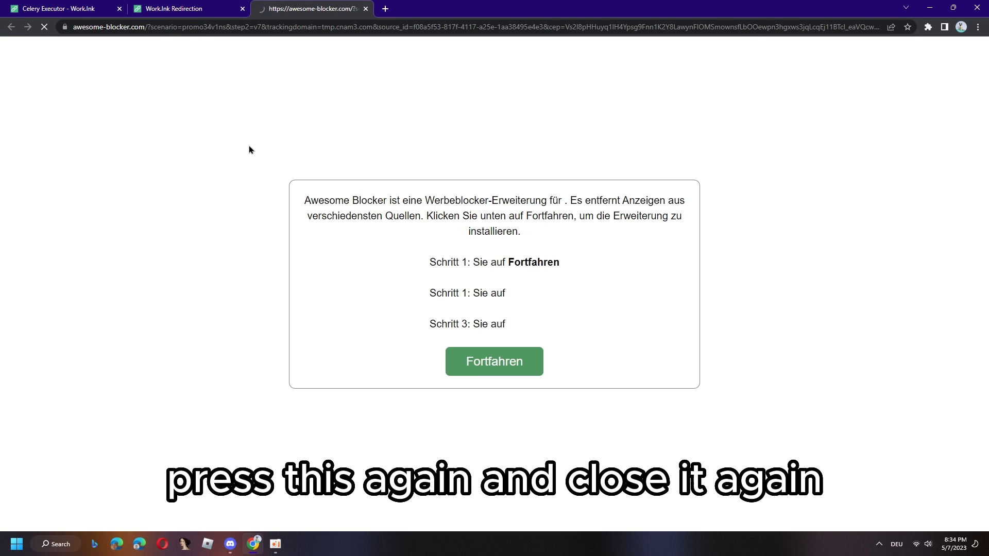
left_click(366, 8)
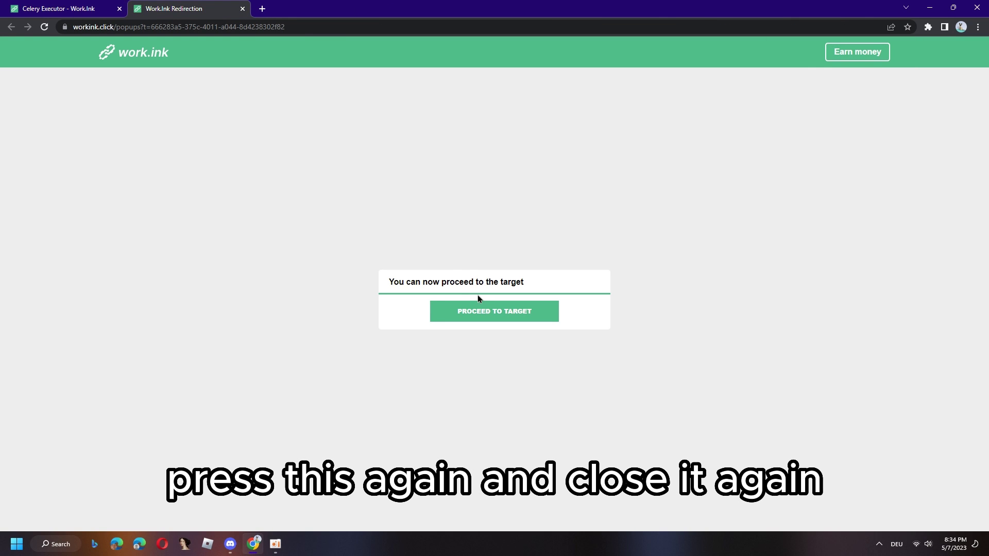
left_click(482, 299)
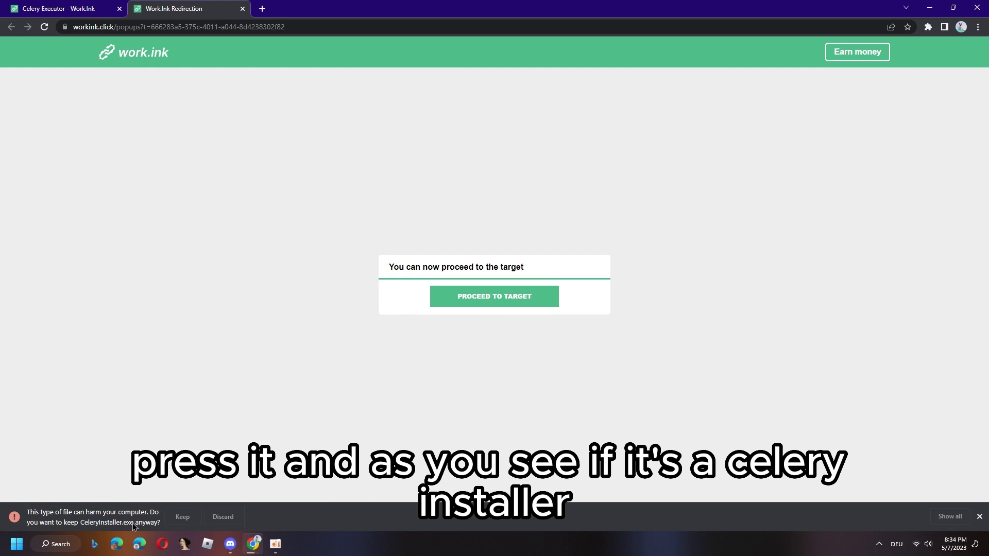
- Keep the CeleryInstaller.exe download and place it on the desktop from the downloads list, closing the browser
left_click(178, 521)
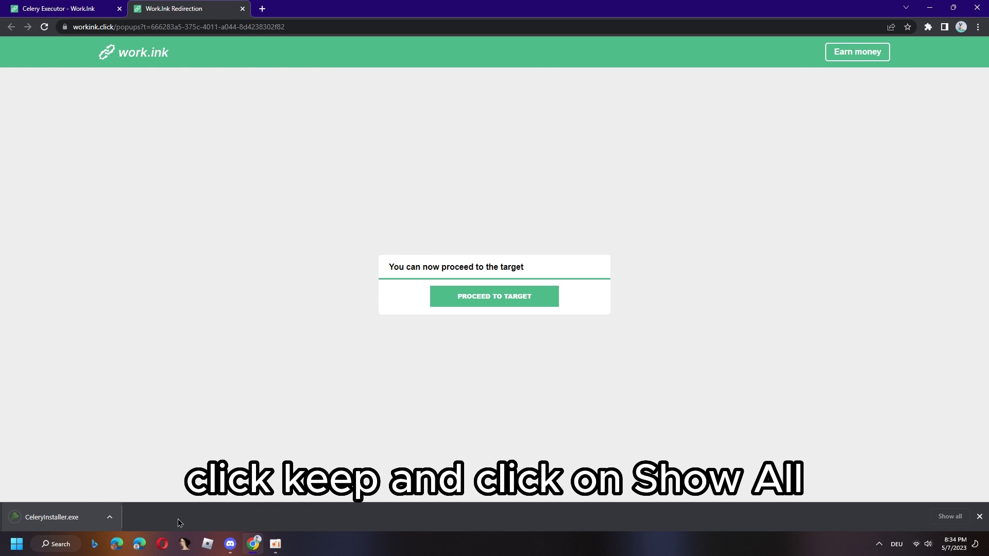
left_click(951, 518)
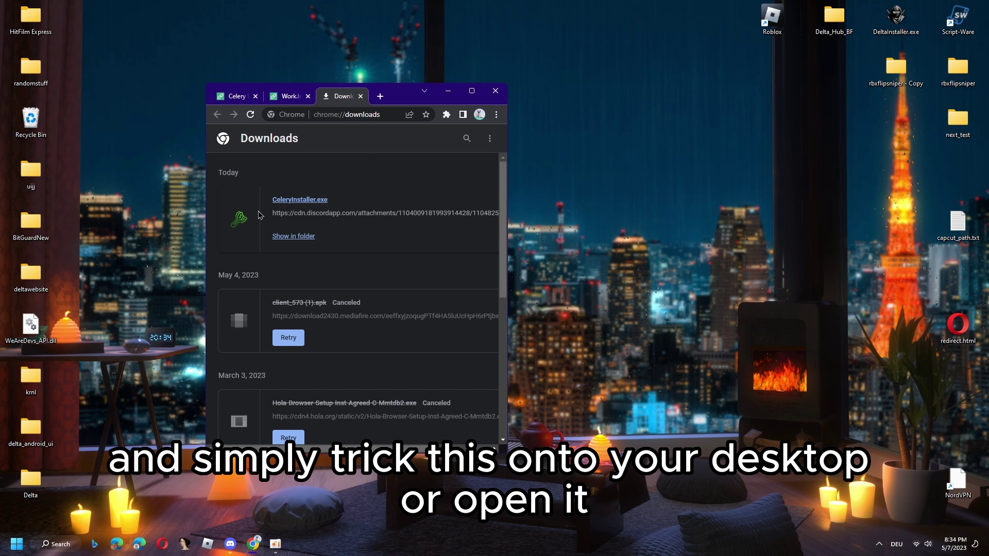
left_click_drag(300, 200, 663, 292)
key("alt+F4")
- Run CeleryInstaller.exe despite the SmartScreen block, answer y to install Celery, and exit the installer
double_click(649, 275)
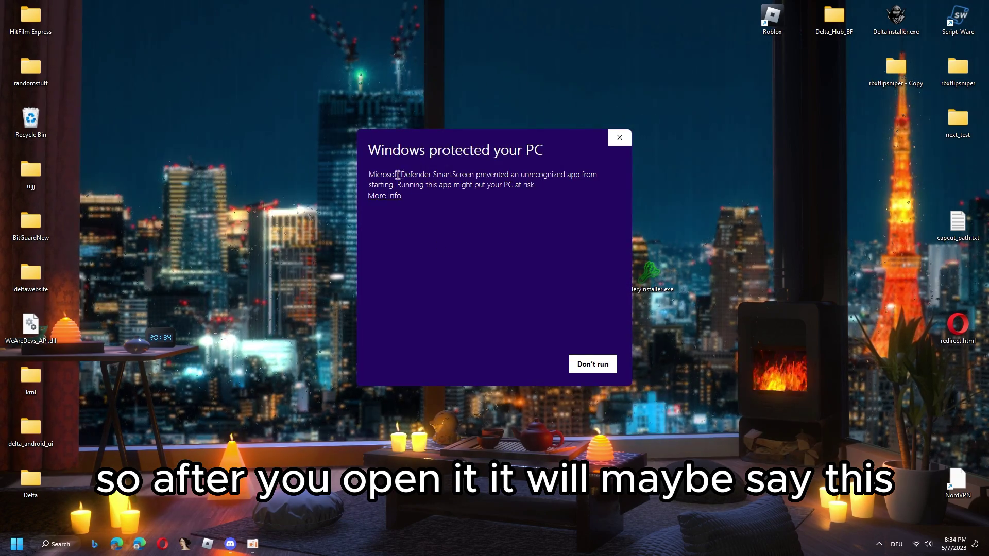
left_click(396, 198)
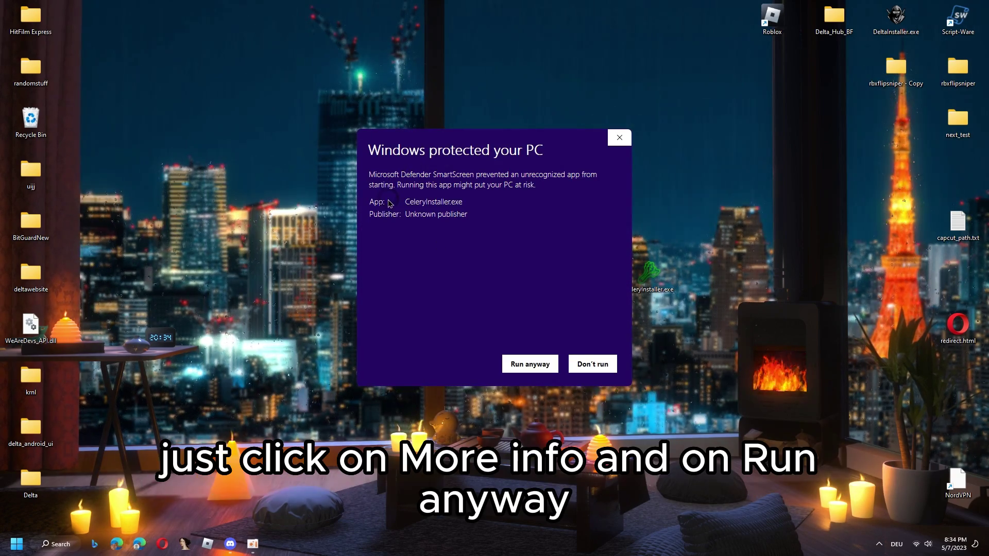
left_click(529, 365)
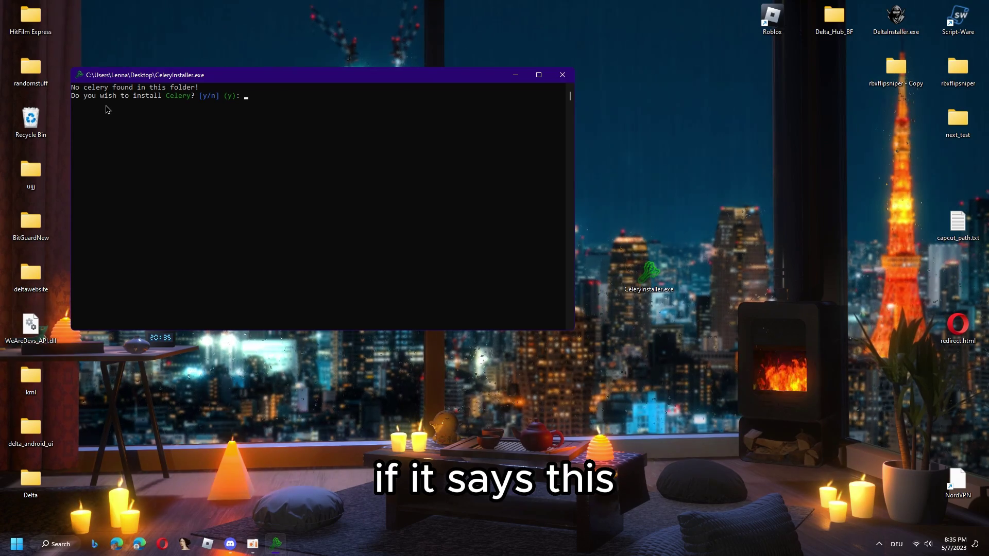
type("y")
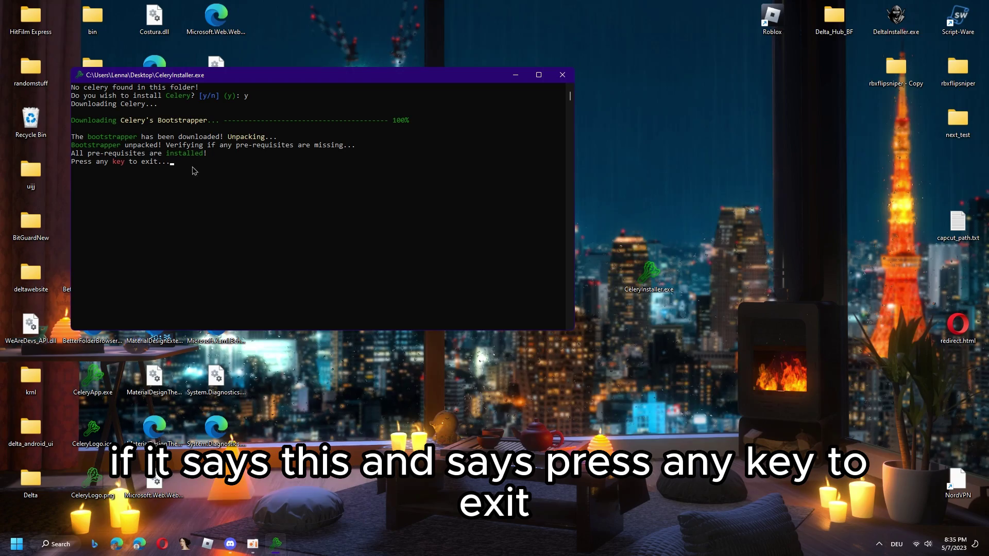
key("Return")
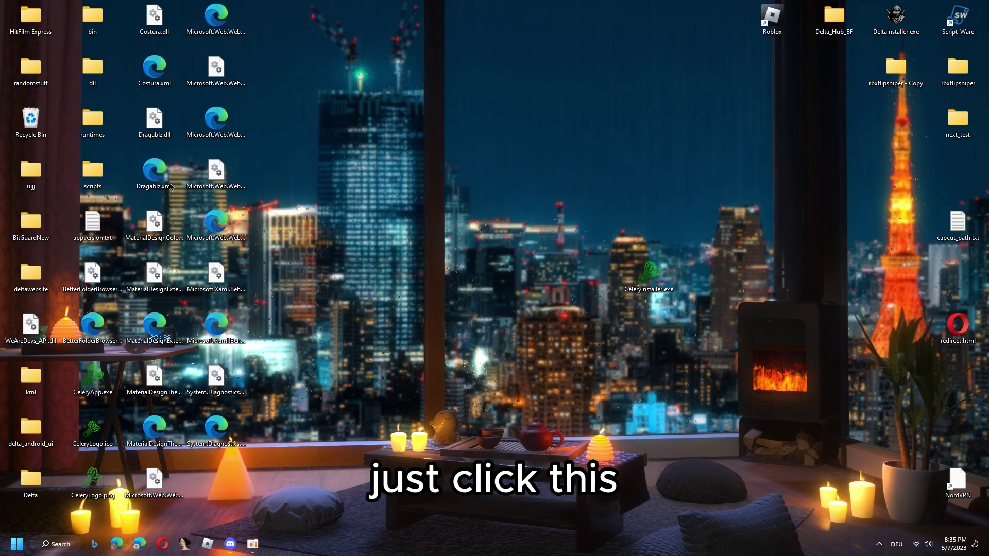
- Launch CeleryApp.exe from the desktop, start using Celery to reach its script editor, and clear its window from view
double_click(94, 390)
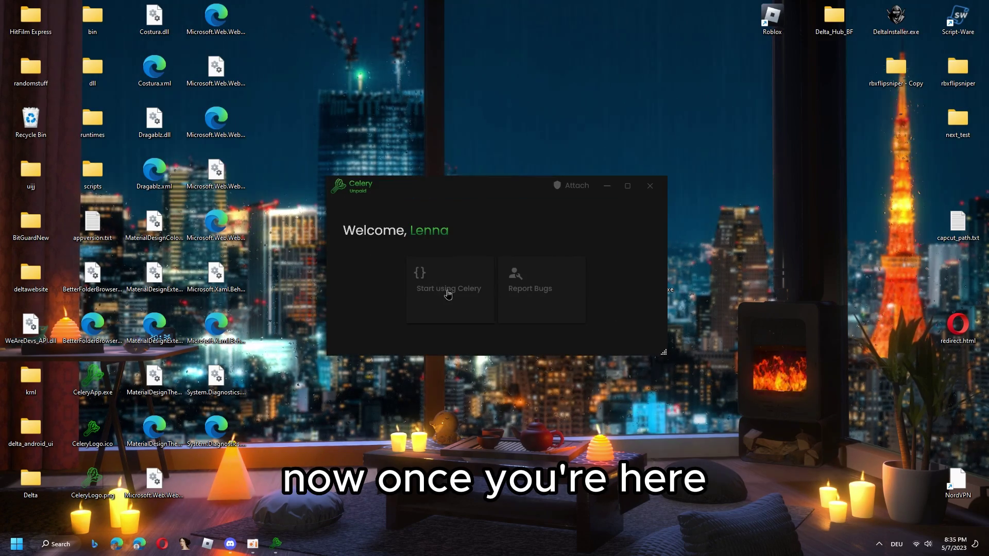
left_click(443, 289)
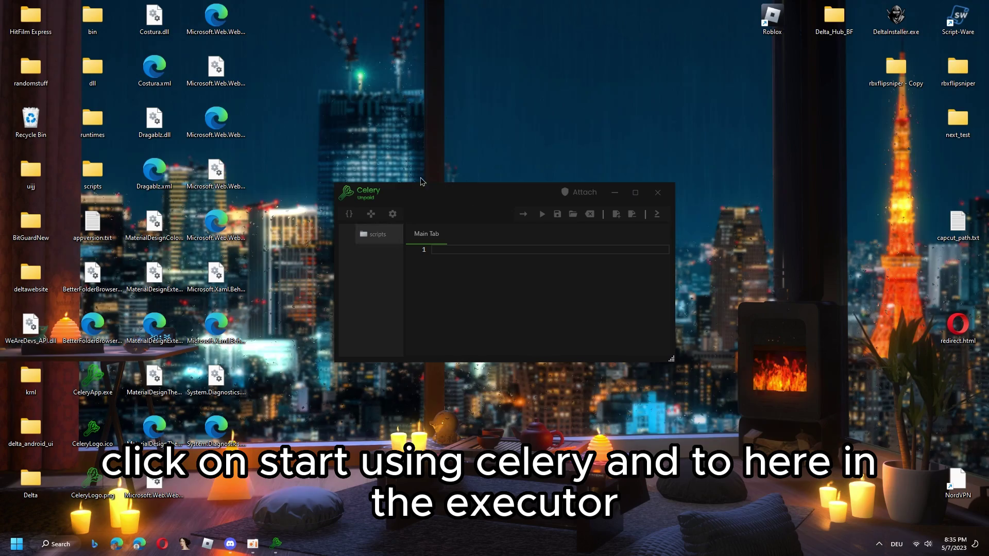
key("alt+F4")
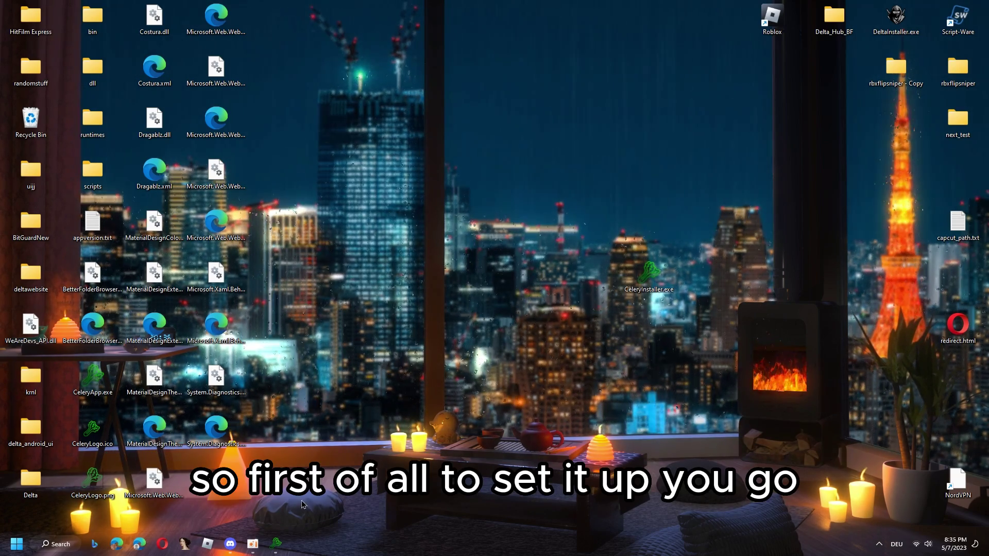
- Search Windows for "mic" and open the Microsoft Store
key("super")
type("mic")
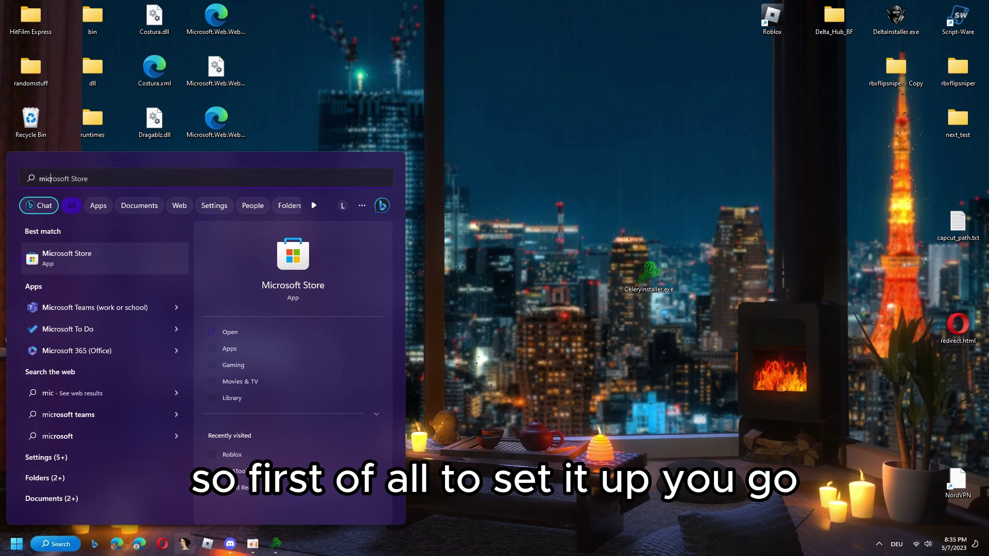
key("Return")
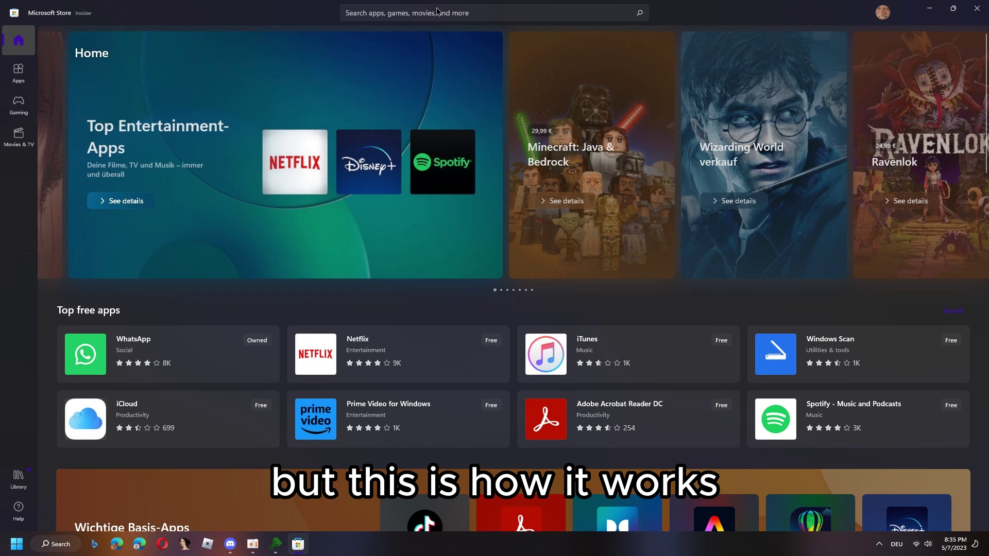
- Search the Microsoft Store for "roblox" and open the Roblox app's page
left_click(403, 18)
type("roblox")
key("Return")
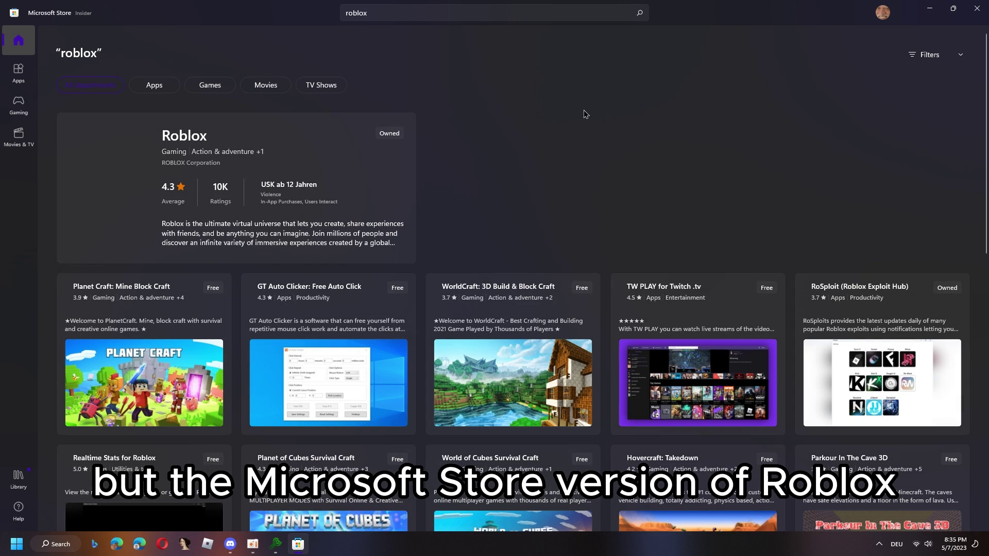
left_click(220, 152)
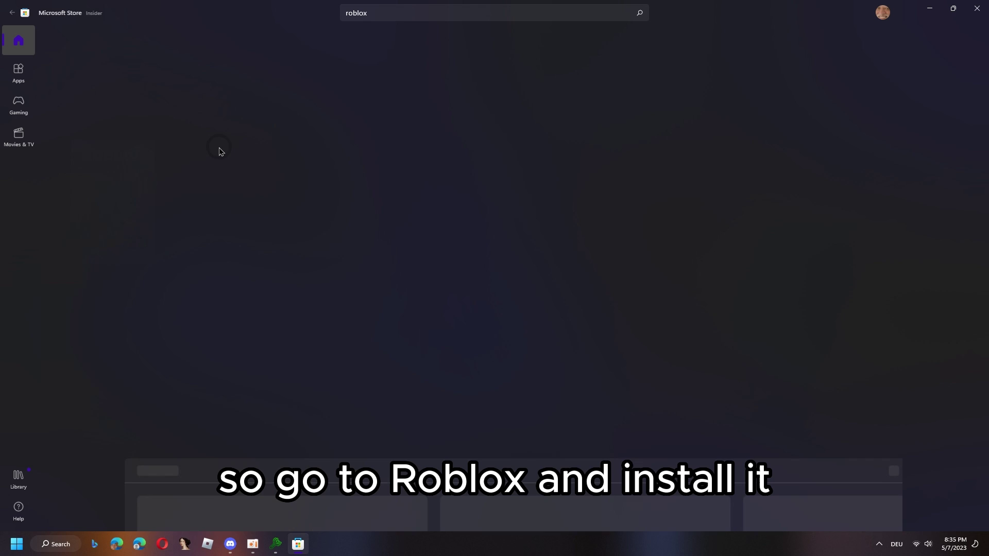
scroll(309, 431, "down", 2)
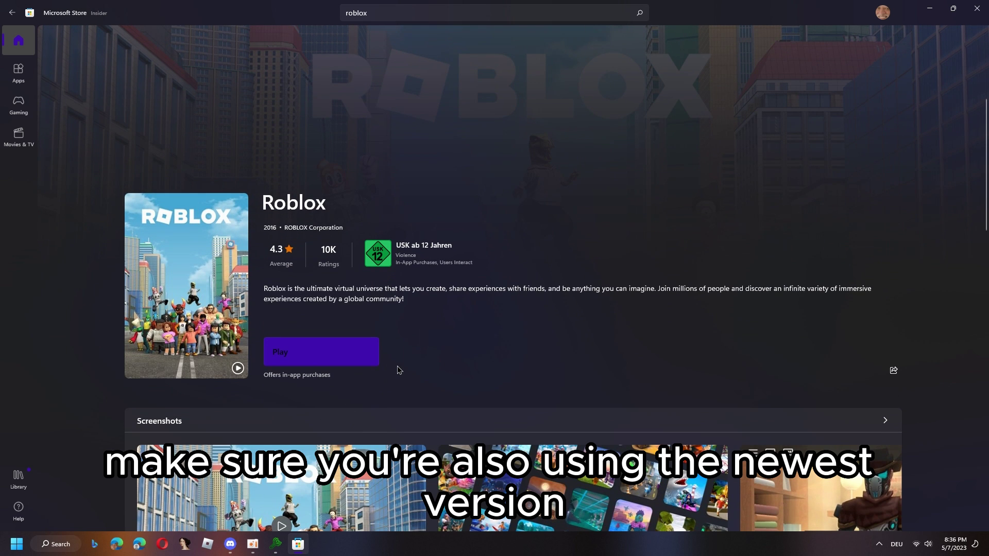
- Launch the Microsoft Store version of Roblox, join "a literal baseplate." and switch to the Celery window
left_click(296, 363)
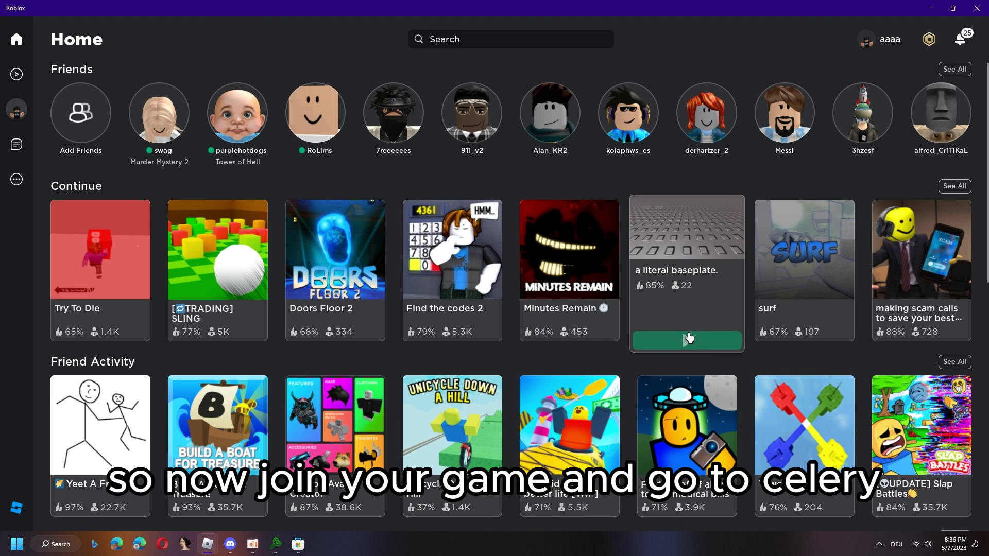
left_click(689, 333)
left_click(275, 545)
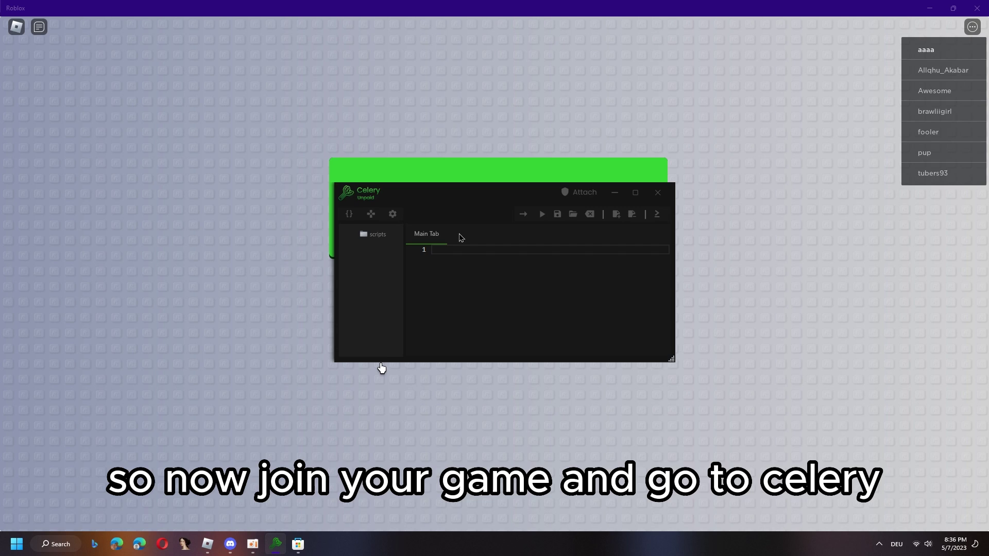
- Attach Celery to the running Roblox game and minimize the console window it opens
left_click_drag(480, 192, 325, 251)
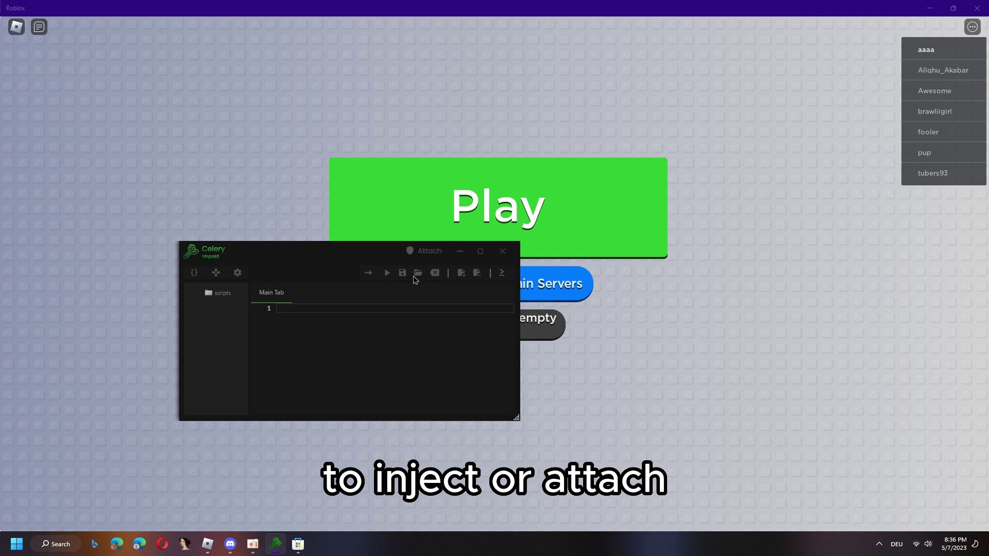
left_click(420, 253)
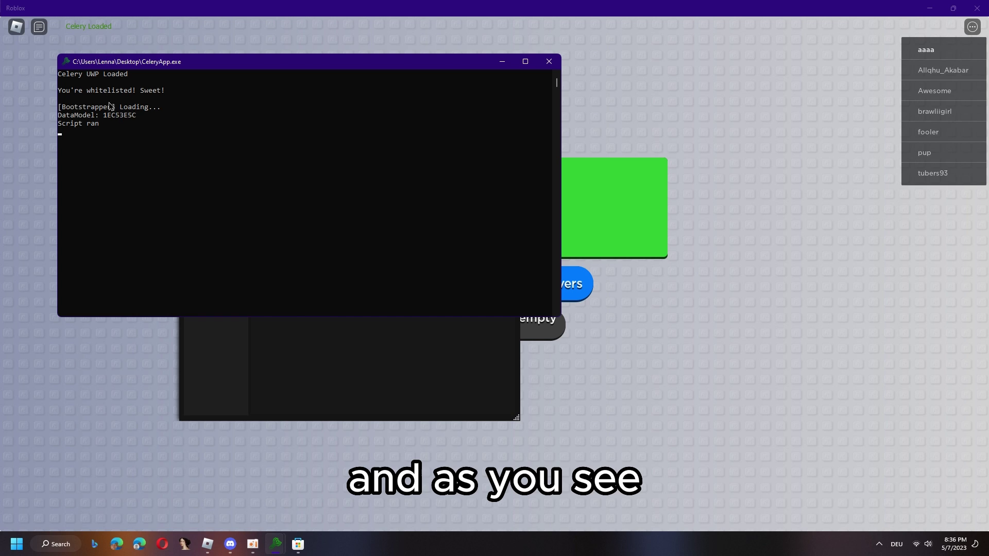
left_click(506, 64)
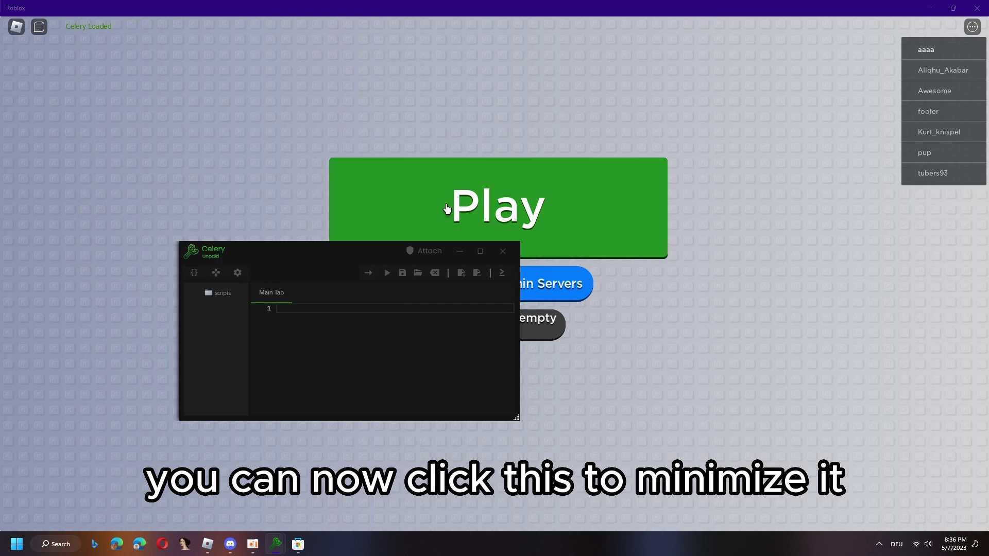
- Start playing on the baseplate and run Infinite Yield from Celery's built-in script collection
left_click(455, 202)
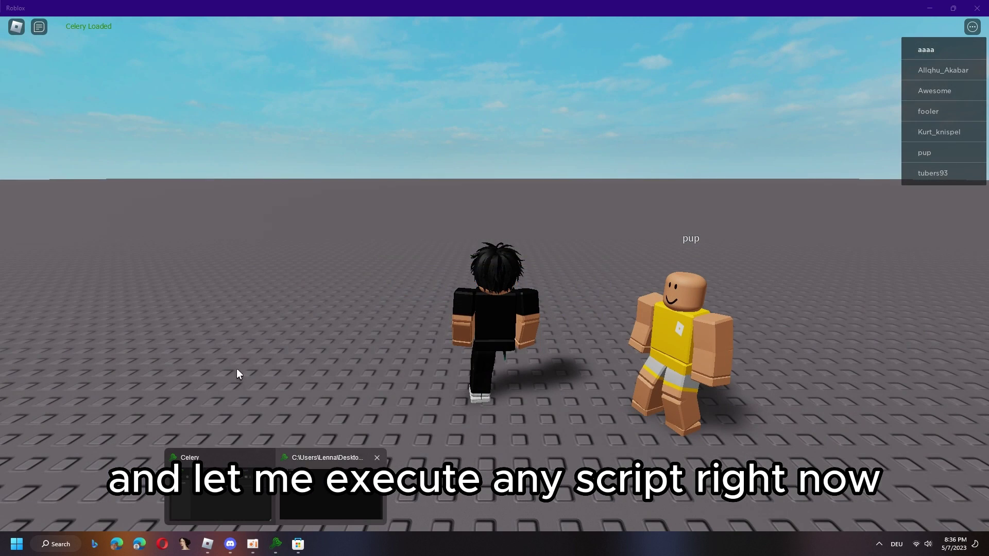
left_click(259, 455)
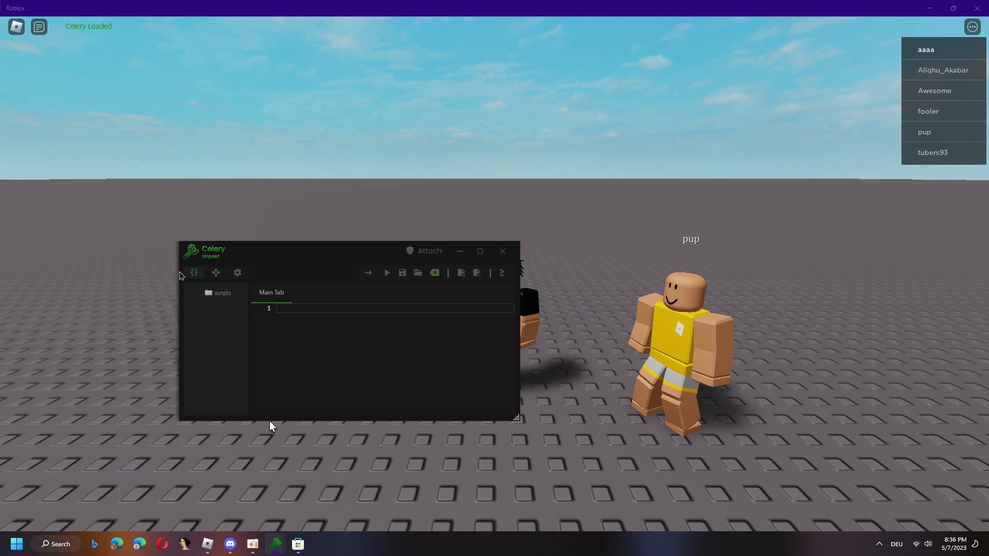
left_click(218, 276)
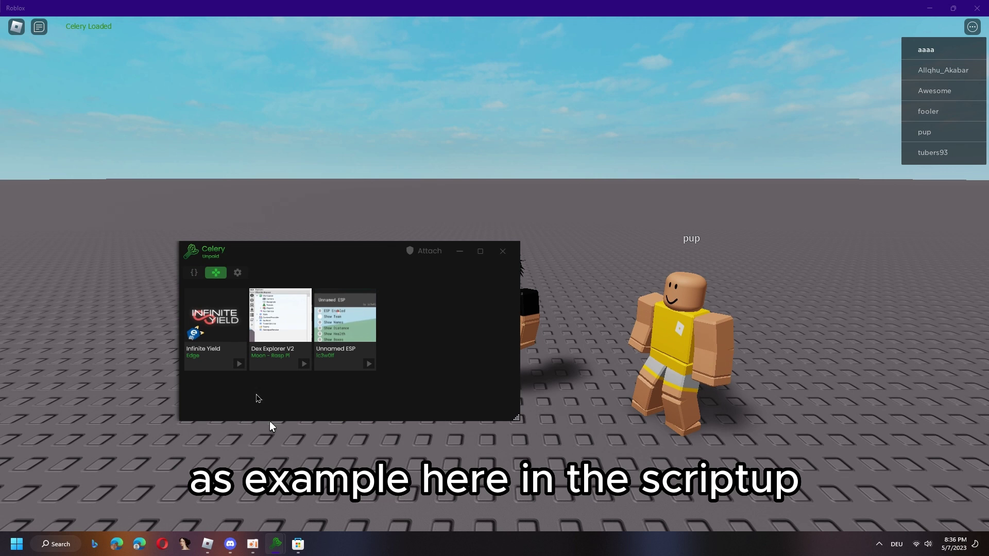
left_click(239, 364)
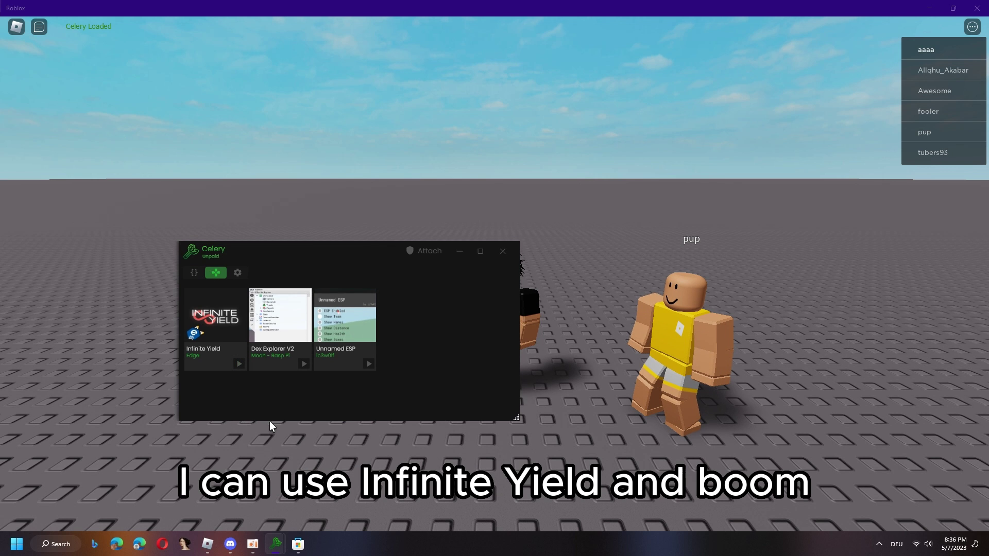
left_click(270, 423)
mouse_move(963, 458)
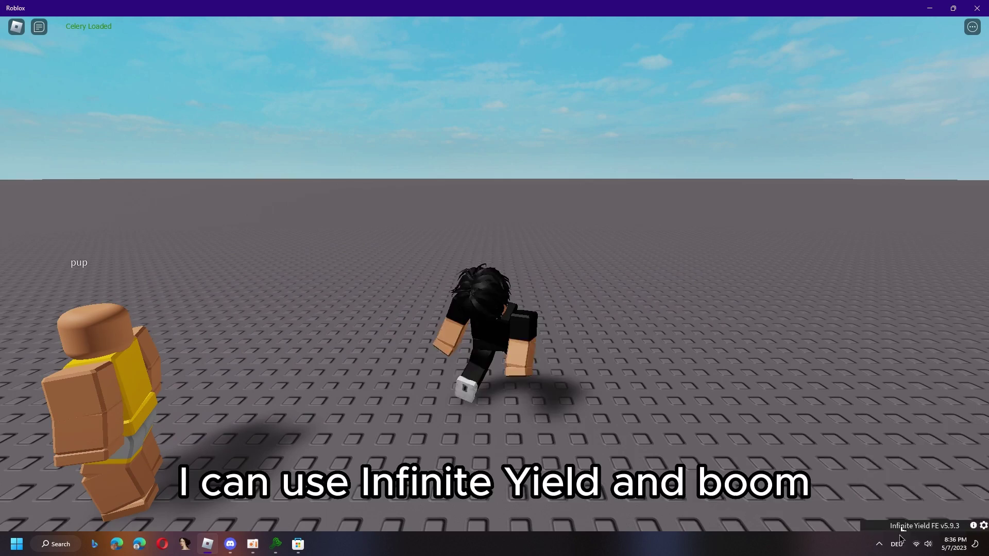
mouse_move(900, 527)
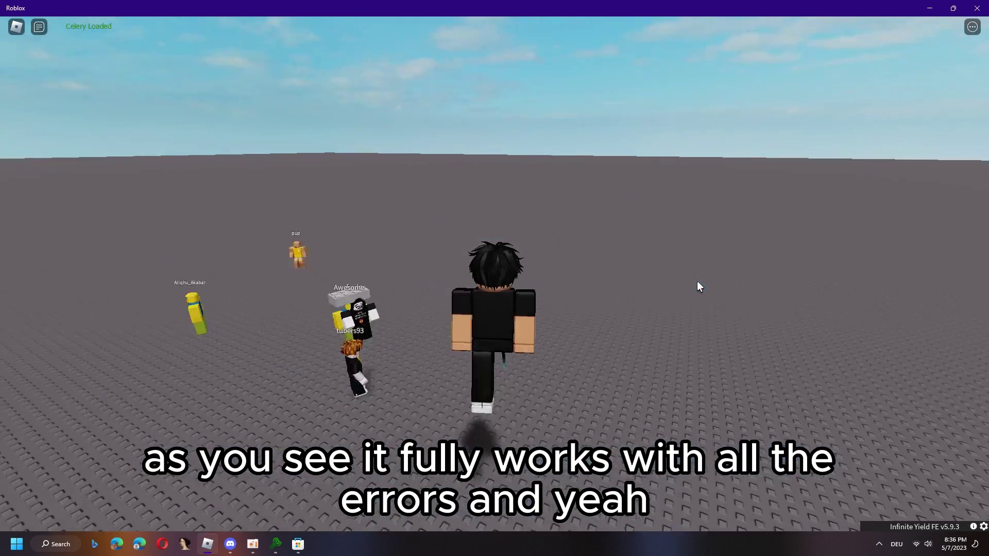
- Bring Celery back and run Dex Explorer V2 from its script collection in the game
scroll(698, 284, "down", 10)
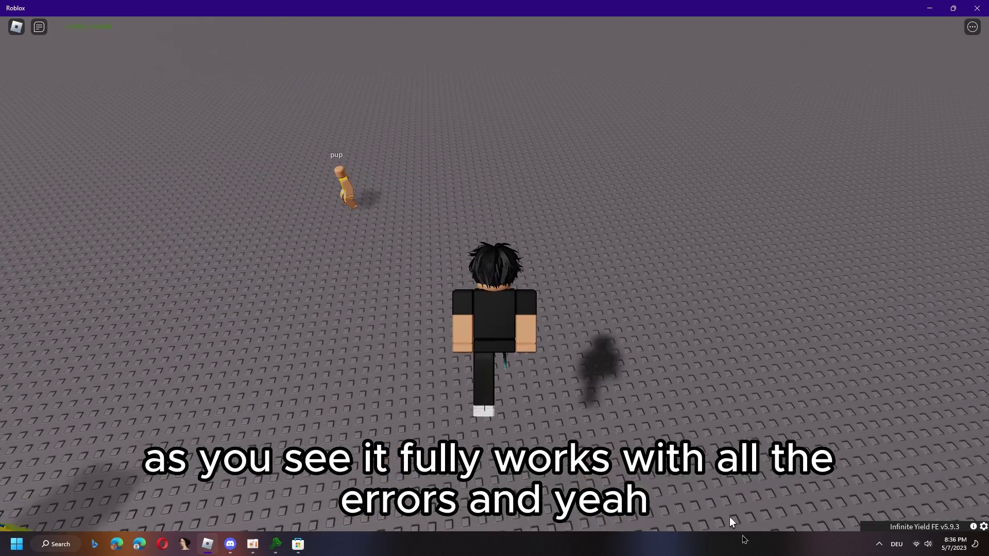
mouse_move(938, 481)
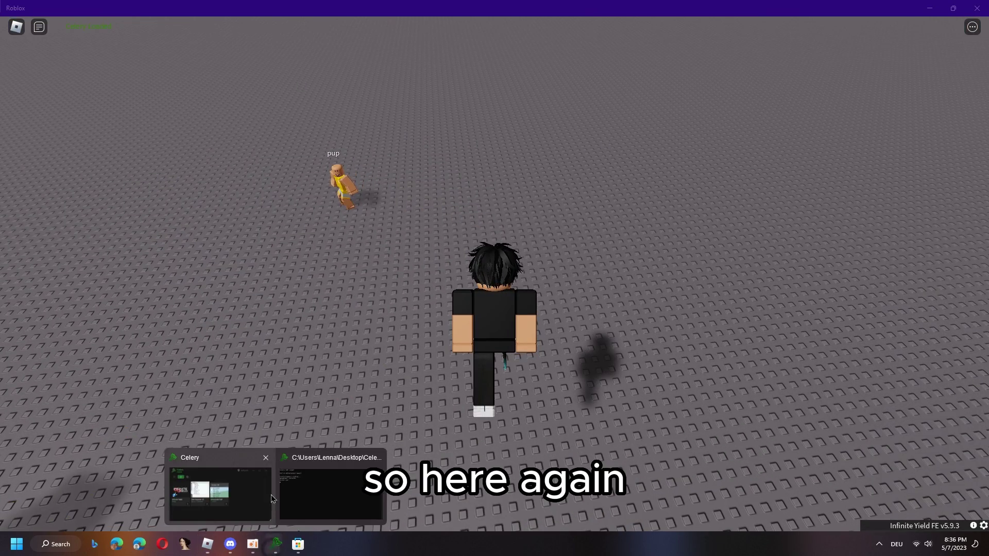
left_click(276, 544)
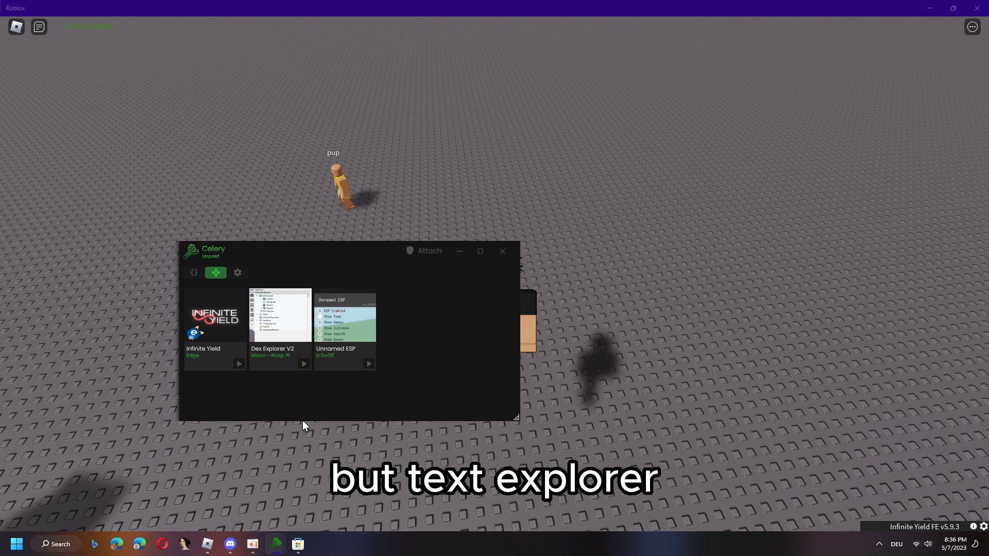
left_click(520, 264)
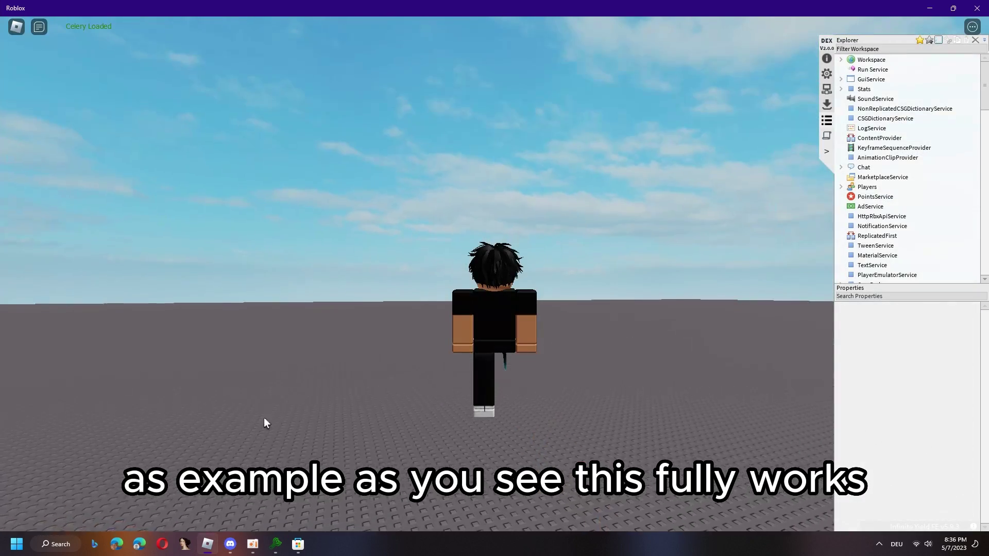
- Switch Celery back to its script editor and open the Developer Console in Roblox
left_click(275, 543)
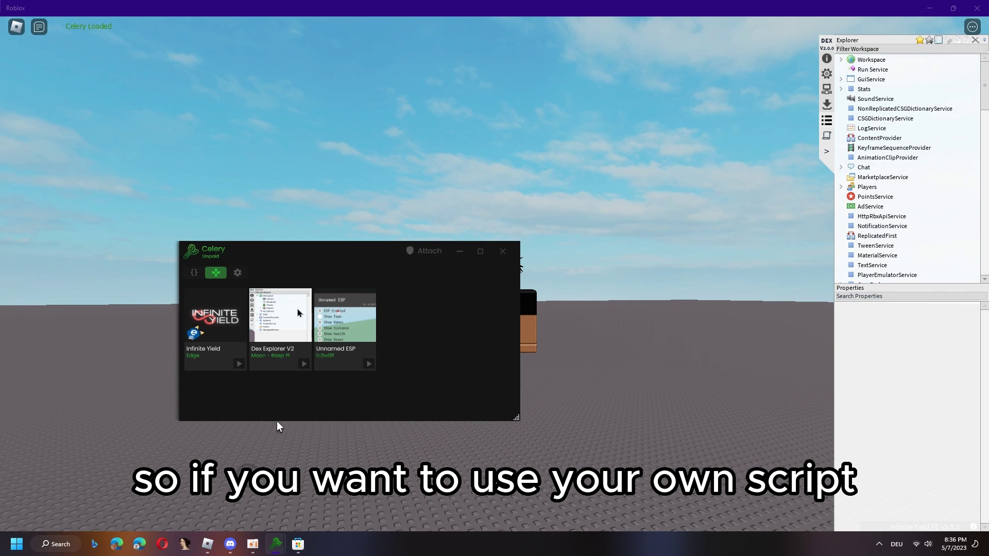
left_click_drag(265, 263, 259, 262)
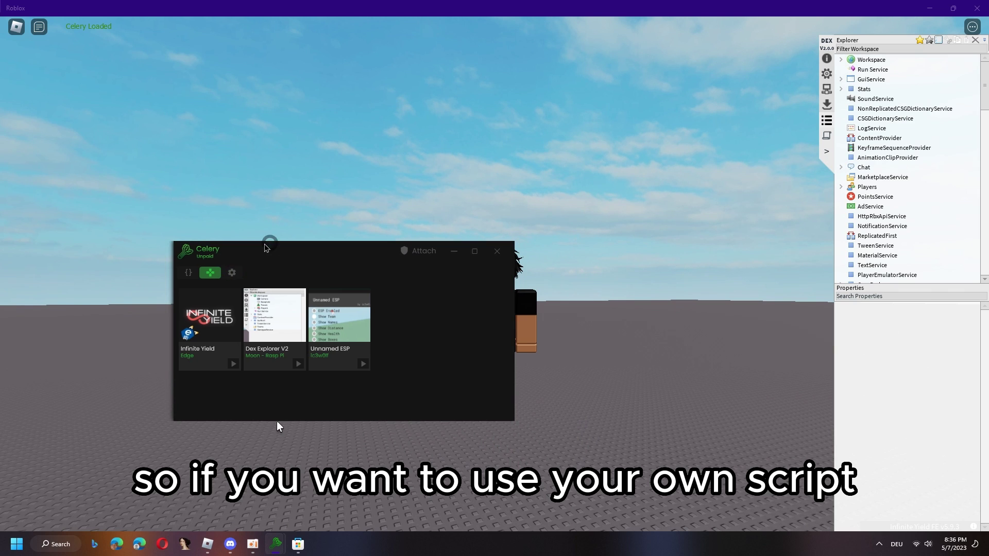
left_click(188, 275)
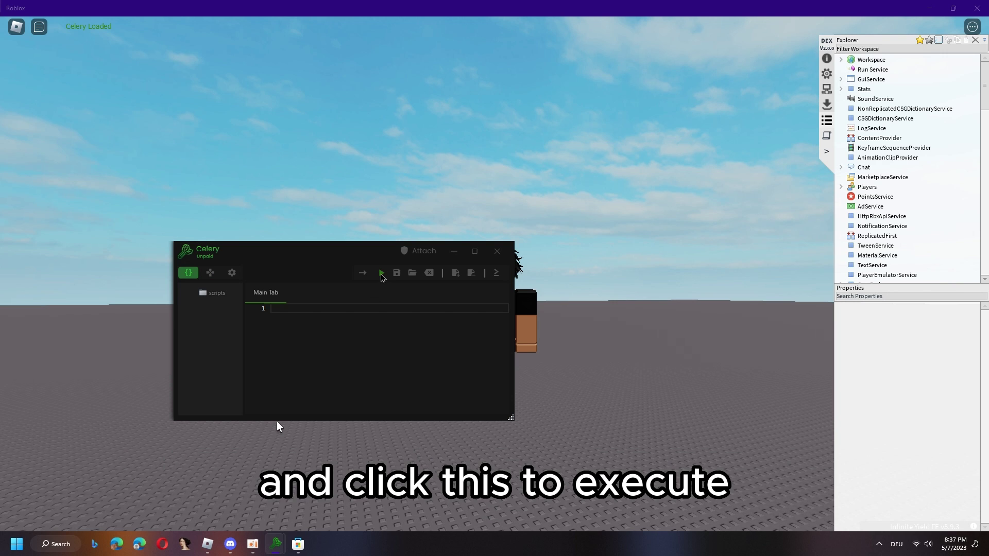
left_click(278, 427)
key("F9")
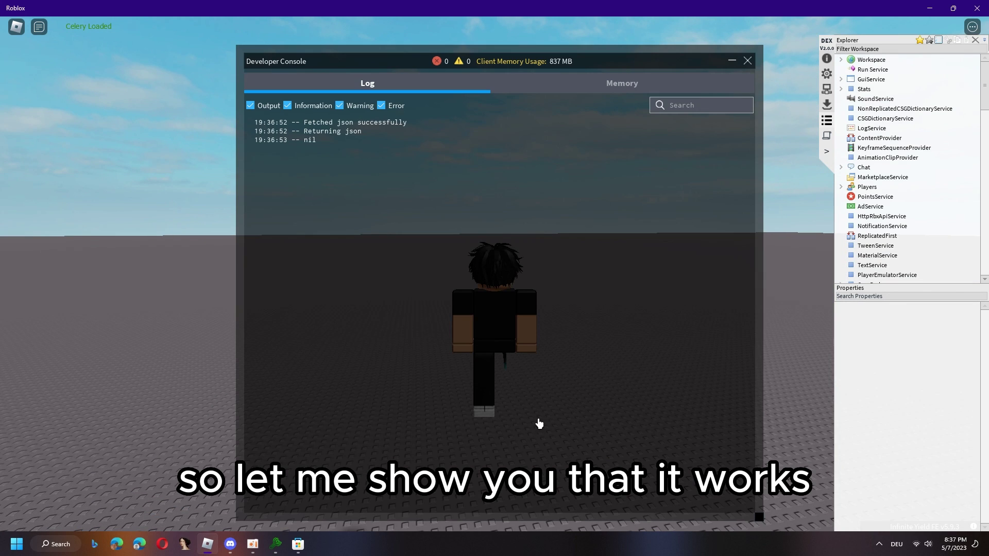
- Write the script print("hi") in the Main Tab of Celery's editor
left_click(222, 490)
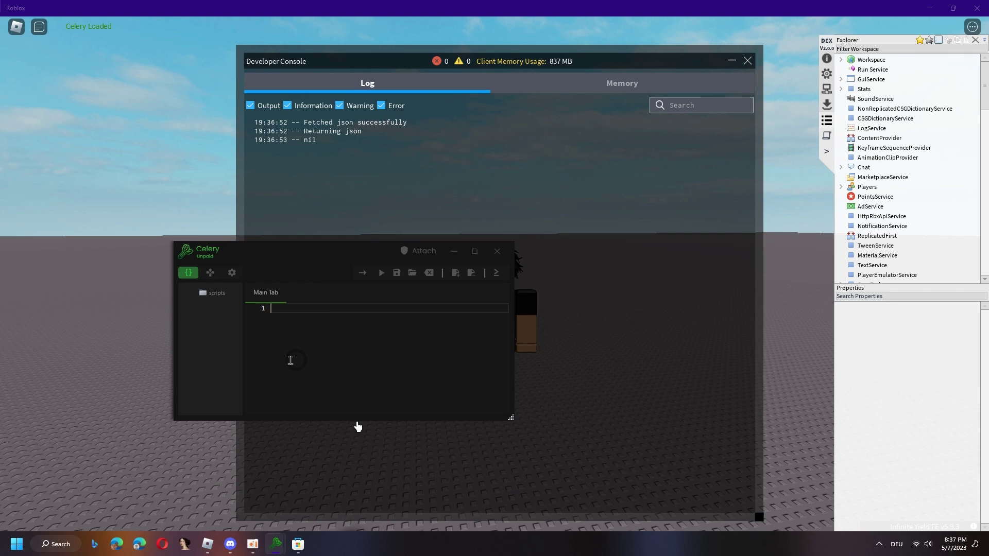
type("pr")
key("Return")
type("\"hi")
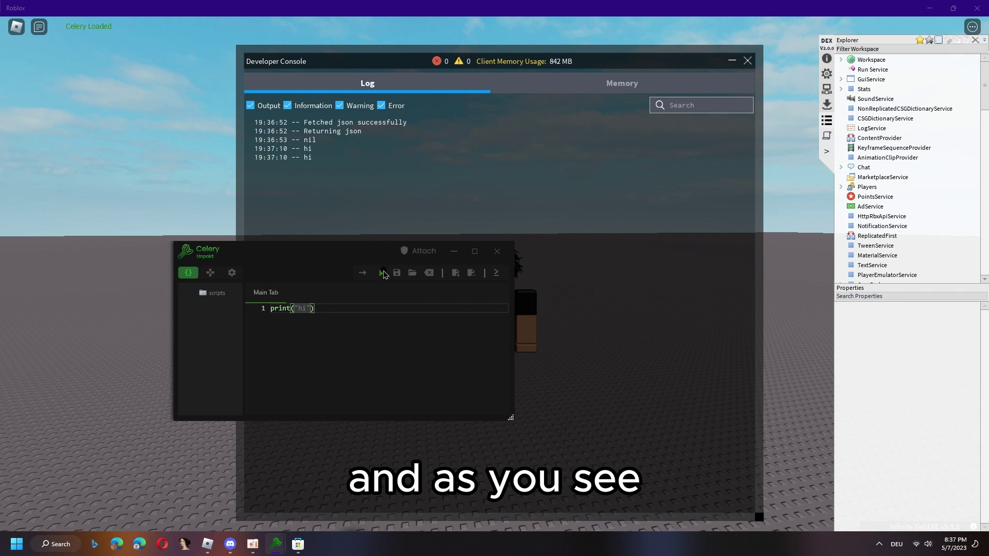
- Execute the print script several times and move the Celery window clear of the Developer Console's log
left_click(383, 273)
left_click(383, 273)
left_click(383, 273)
left_click(382, 273)
left_click(383, 273)
left_click(383, 273)
left_click_drag(341, 251, 526, 167)
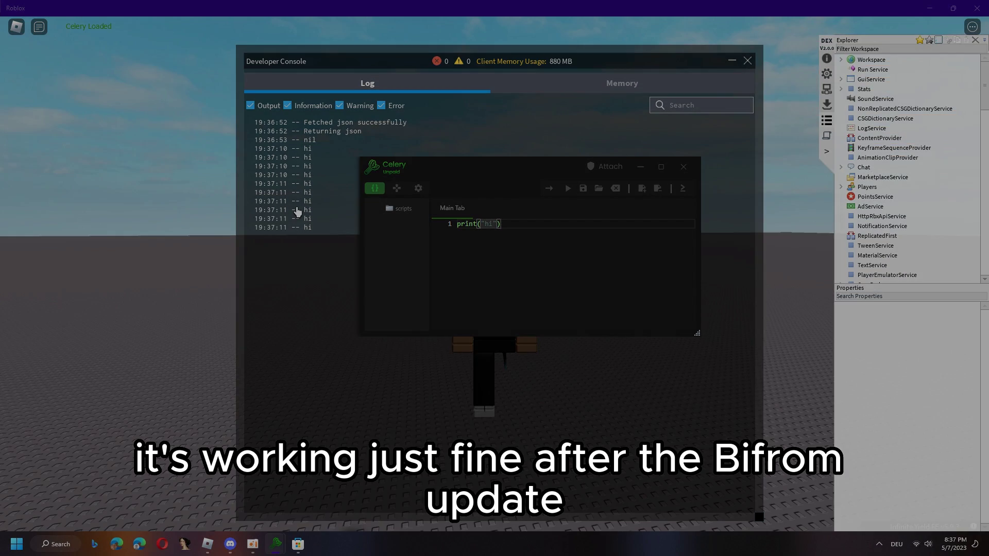